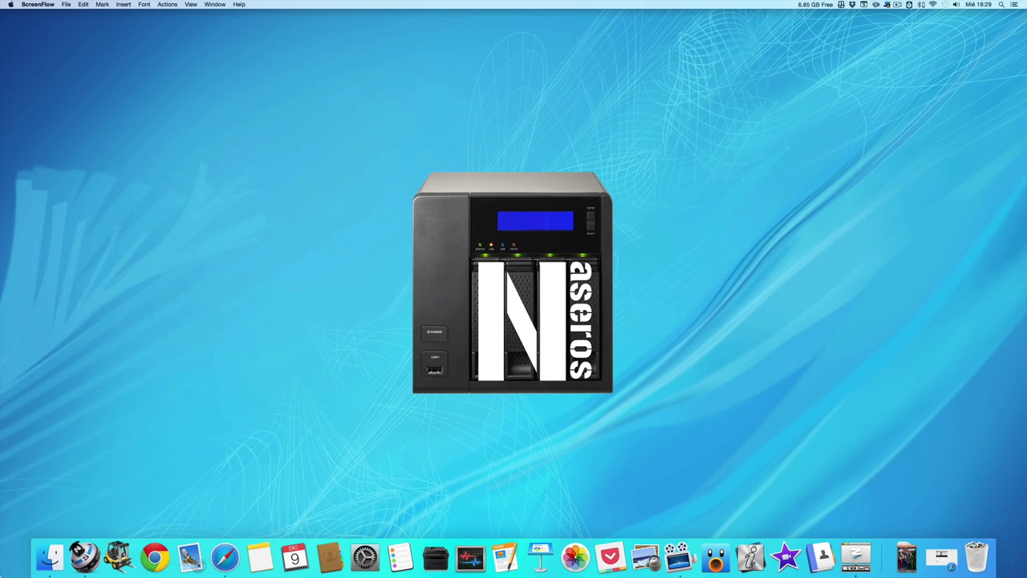
- Find and launch tinyMediaManager by searching for "tiny"
left_click(230, 566)
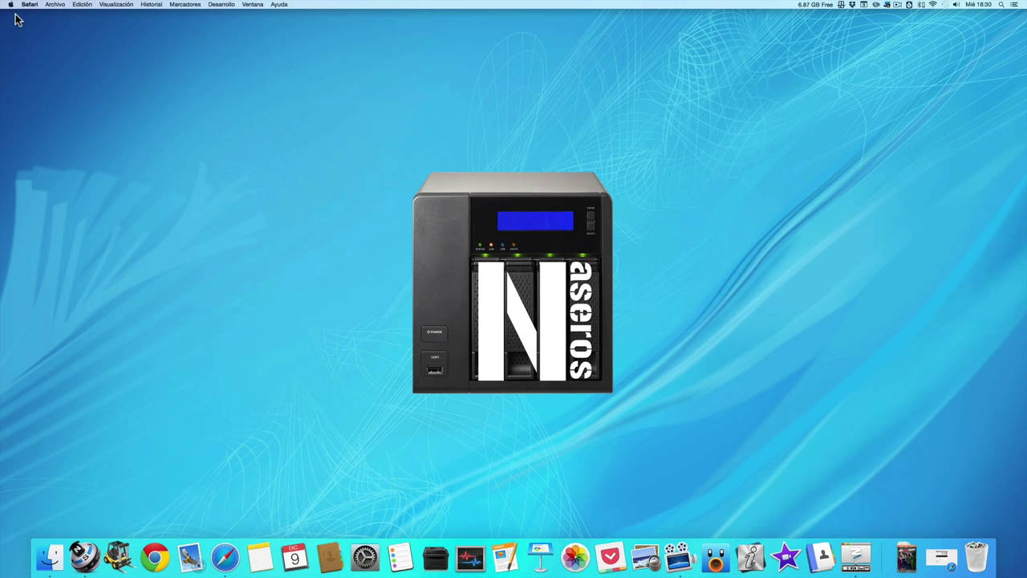
key("super+space")
type("tiny")
key("Return")
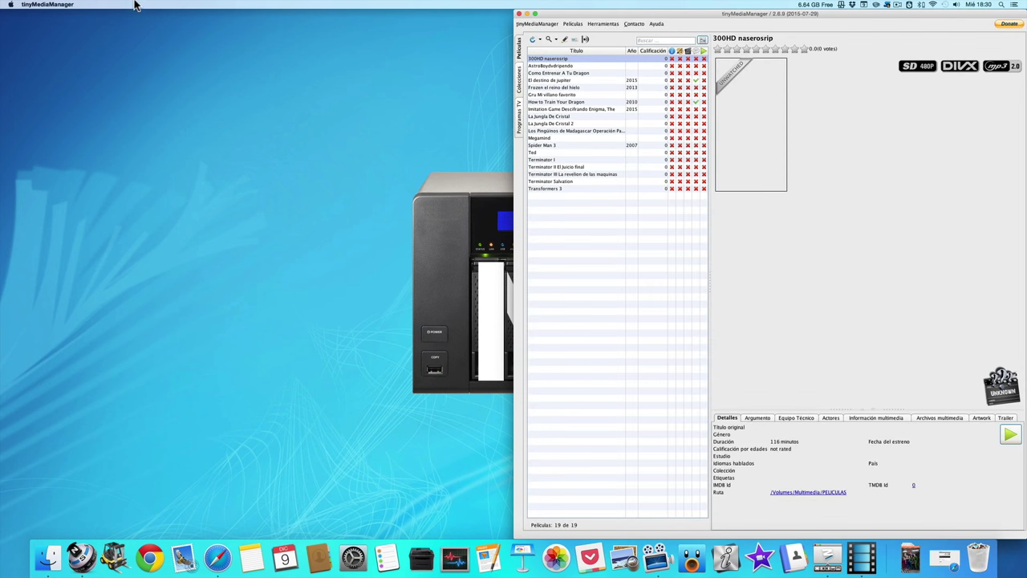
- Open the settings and review the general options, file types, external devices and external services
left_click(525, 24)
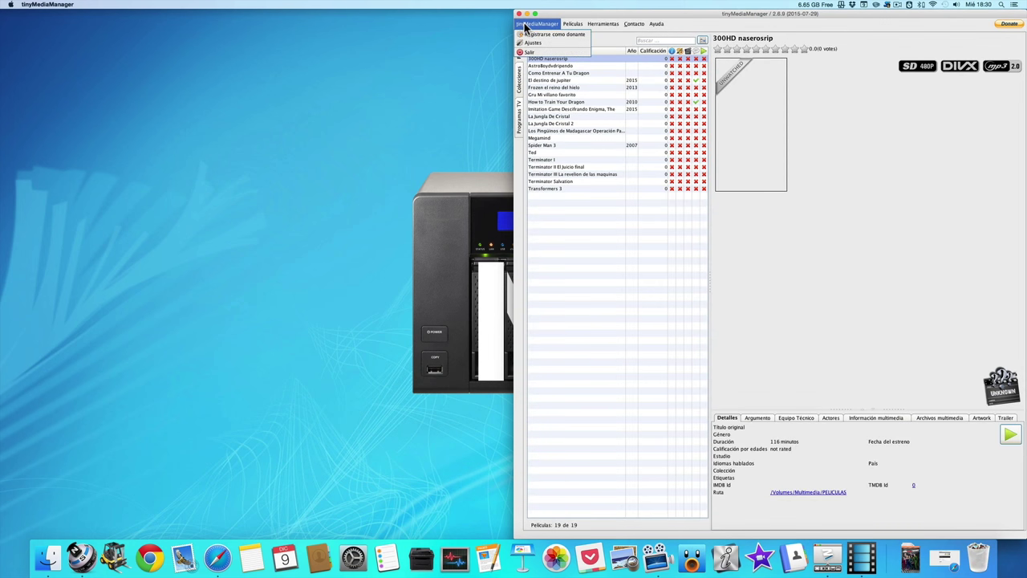
left_click(529, 49)
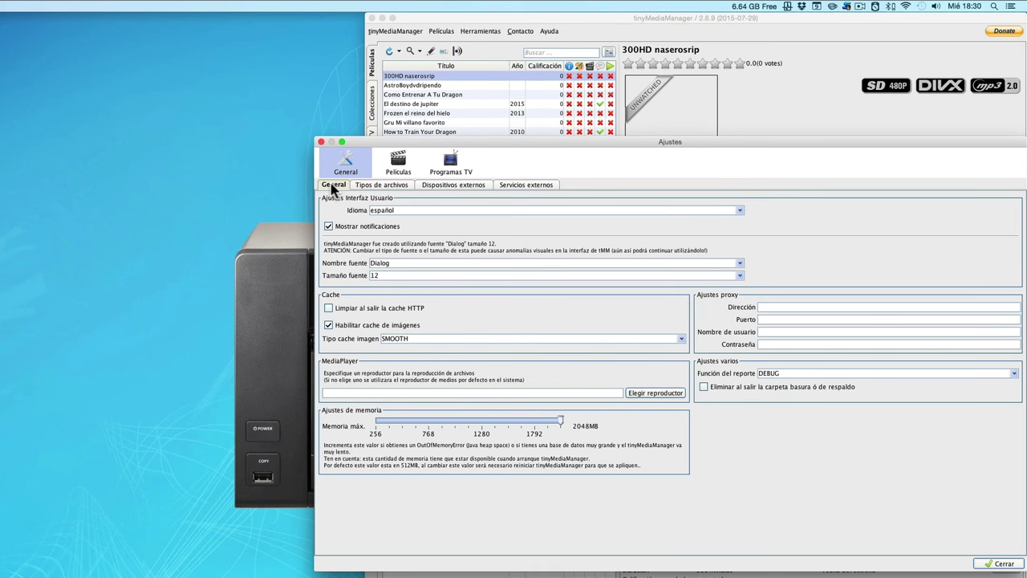
left_click(403, 187)
left_click(452, 189)
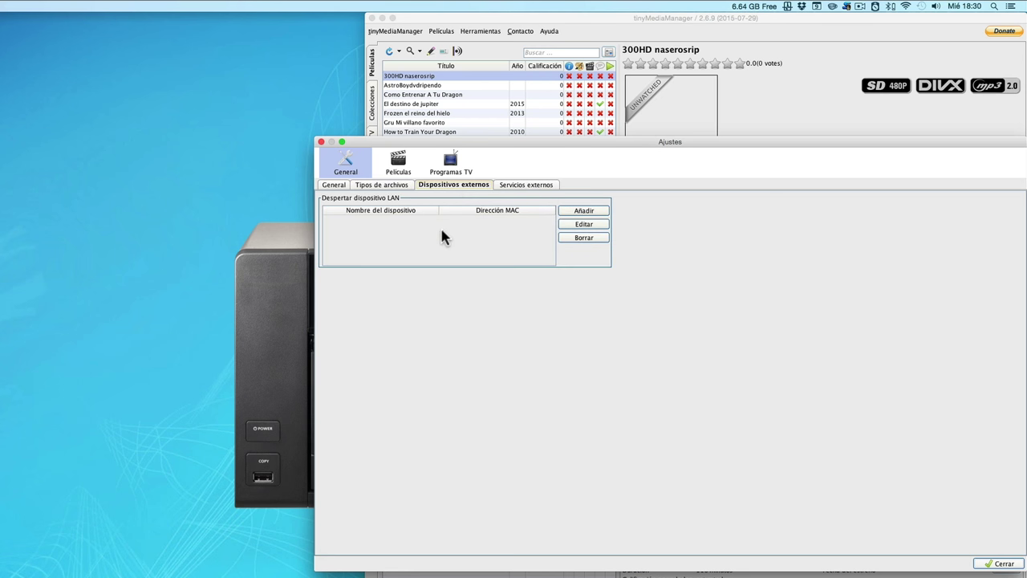
left_click(520, 188)
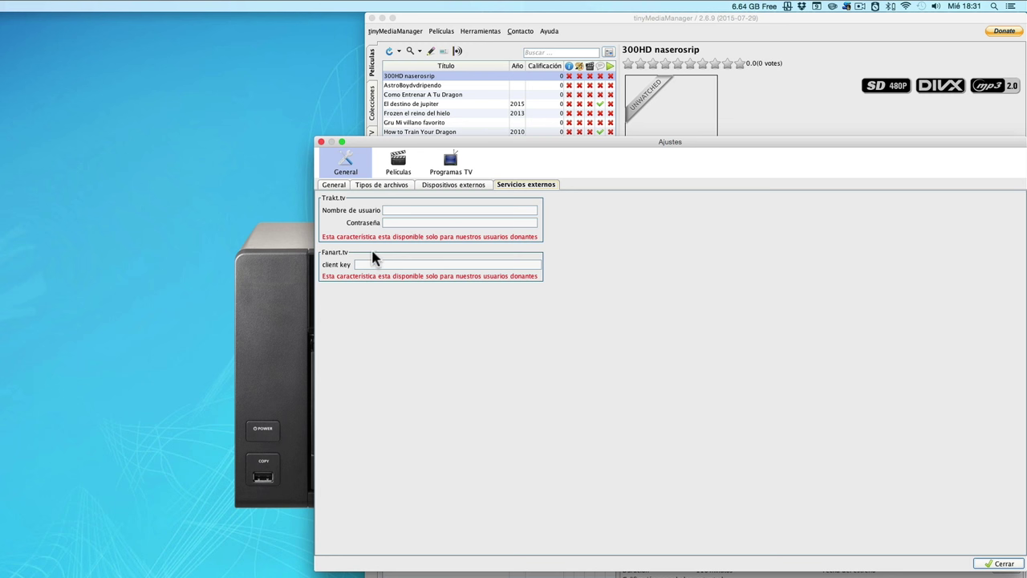
- Open the movie settings, check the folders on the Multimedia volume in Path Finder, and return to the tinyMediaManager settings
left_click(398, 168)
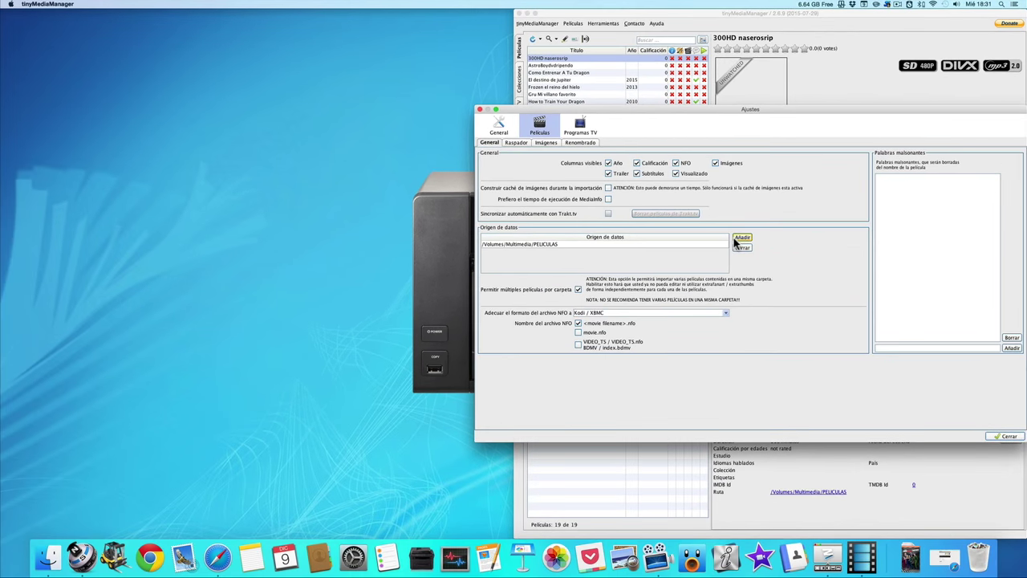
left_click(80, 555)
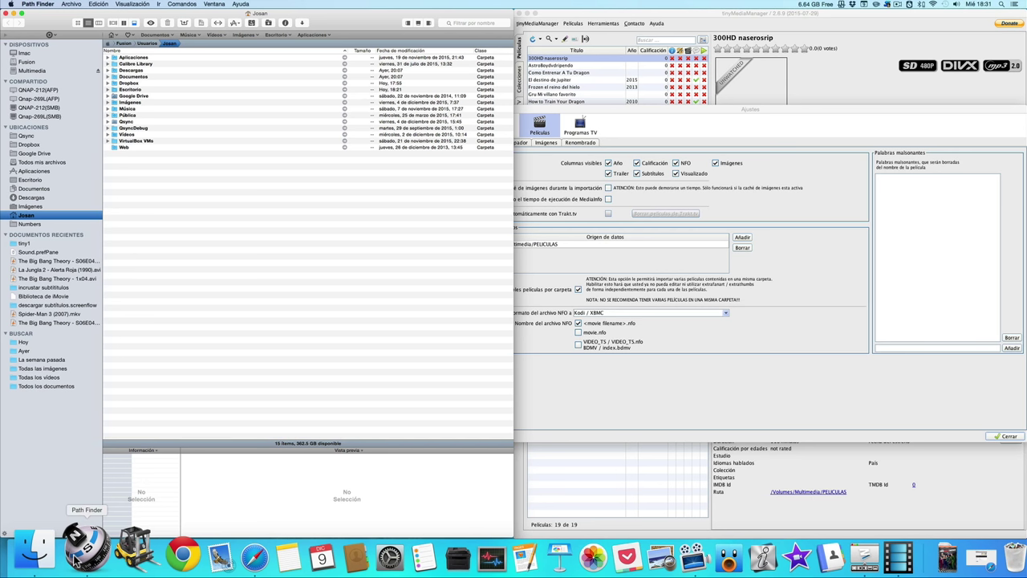
left_click(32, 71)
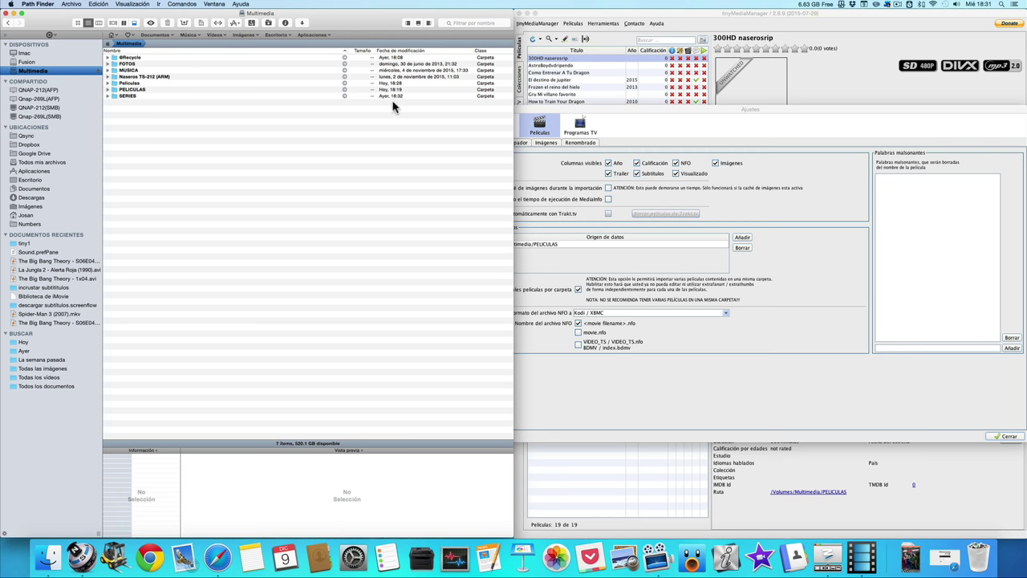
left_click(523, 106)
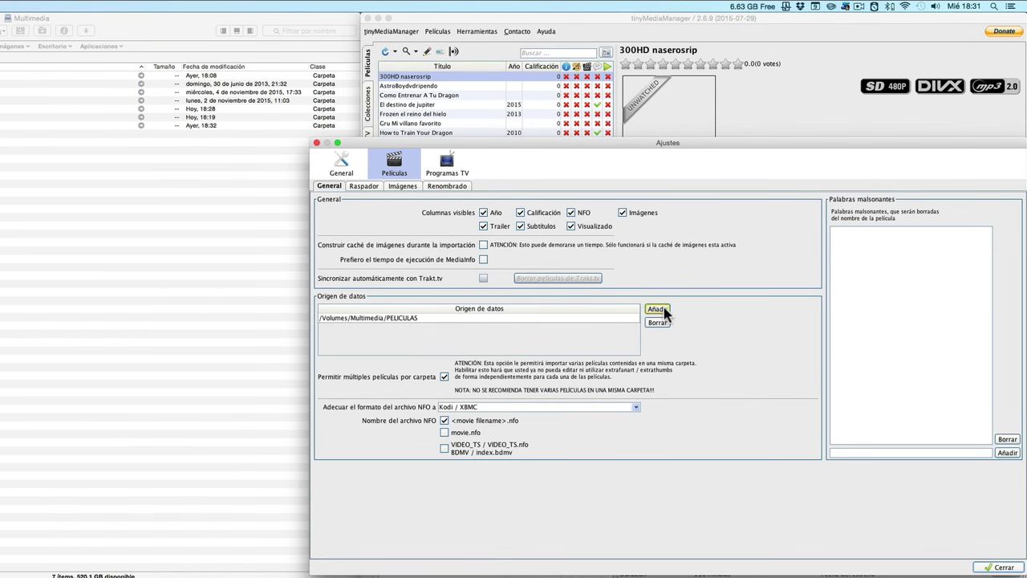
left_click(657, 309)
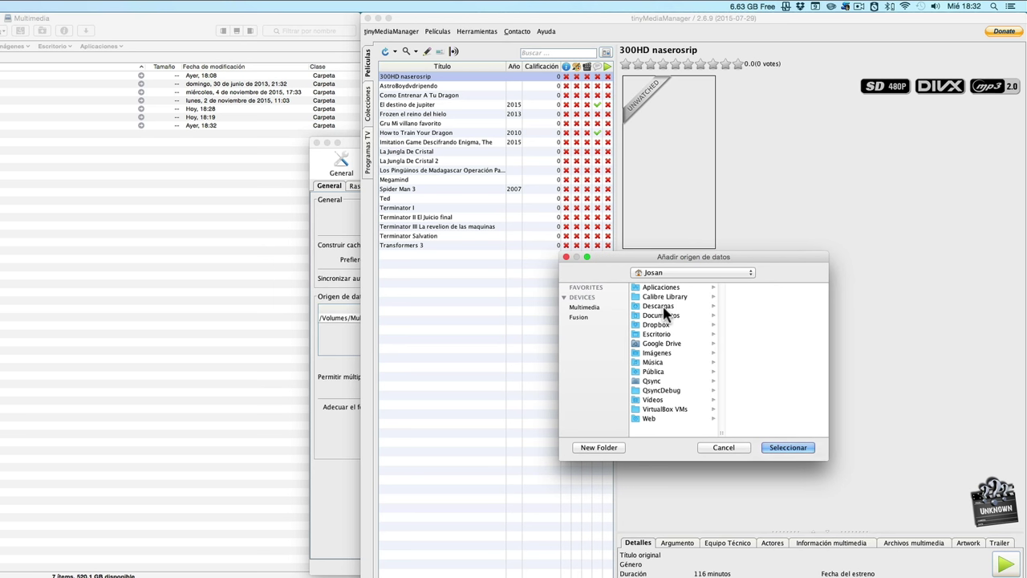
left_click(588, 308)
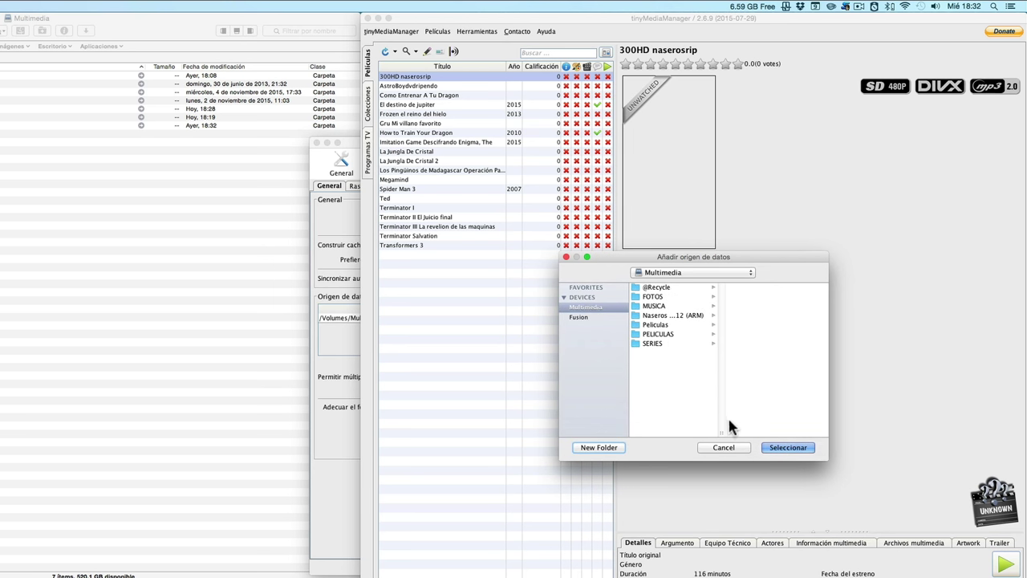
left_click(723, 448)
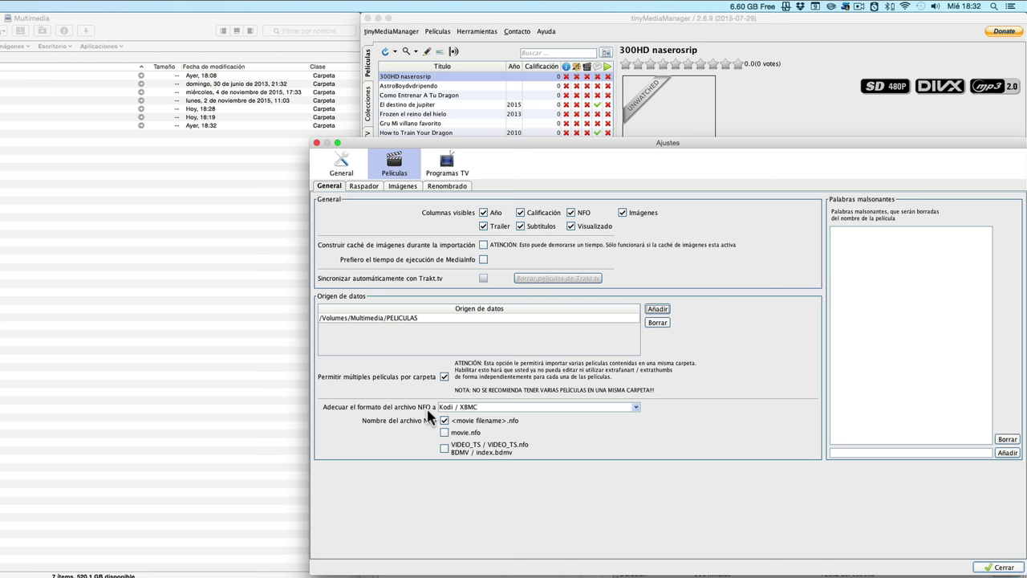
- Review the movie settings for NFO naming, scrapers, images and renaming, including the space replacement character, and close the settings
left_click(444, 419)
left_click(372, 193)
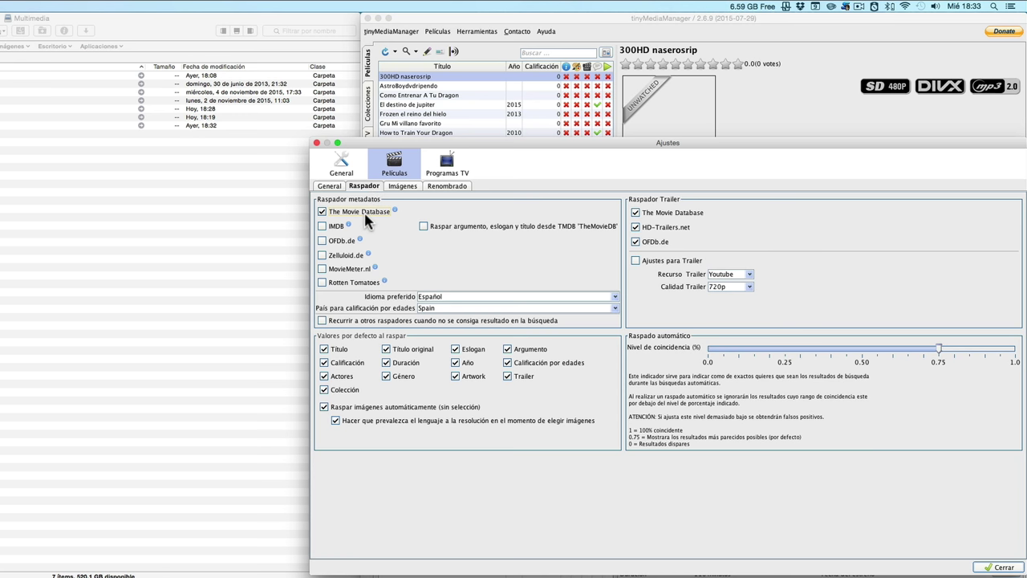
mouse_move(366, 221)
left_click(408, 186)
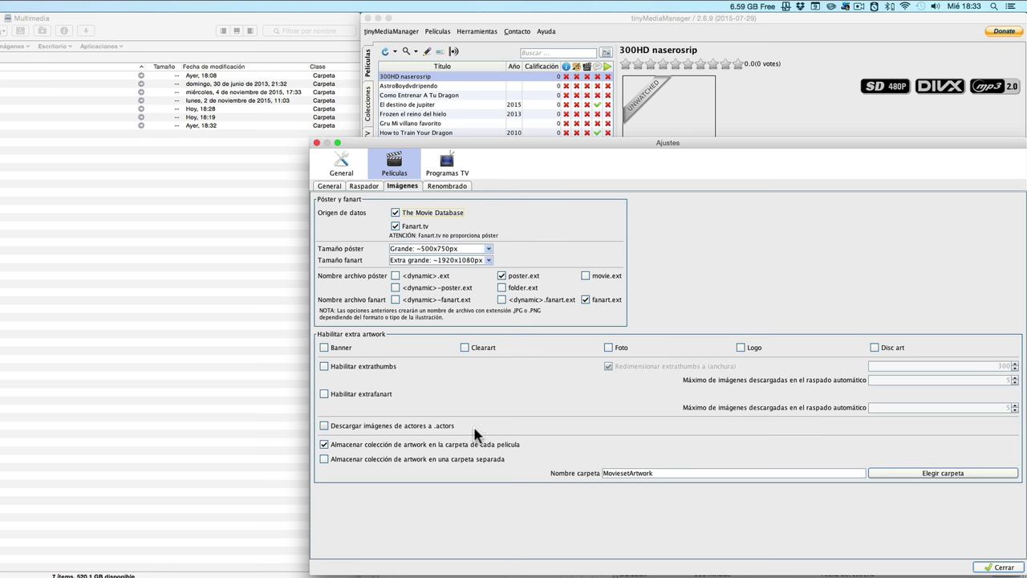
left_click(455, 189)
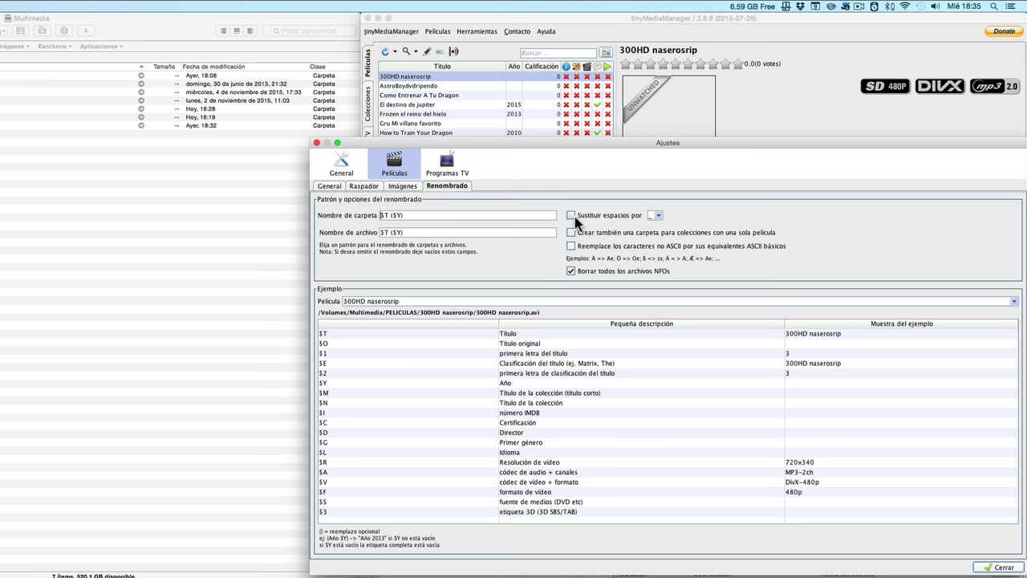
left_click(656, 215)
left_click(658, 226)
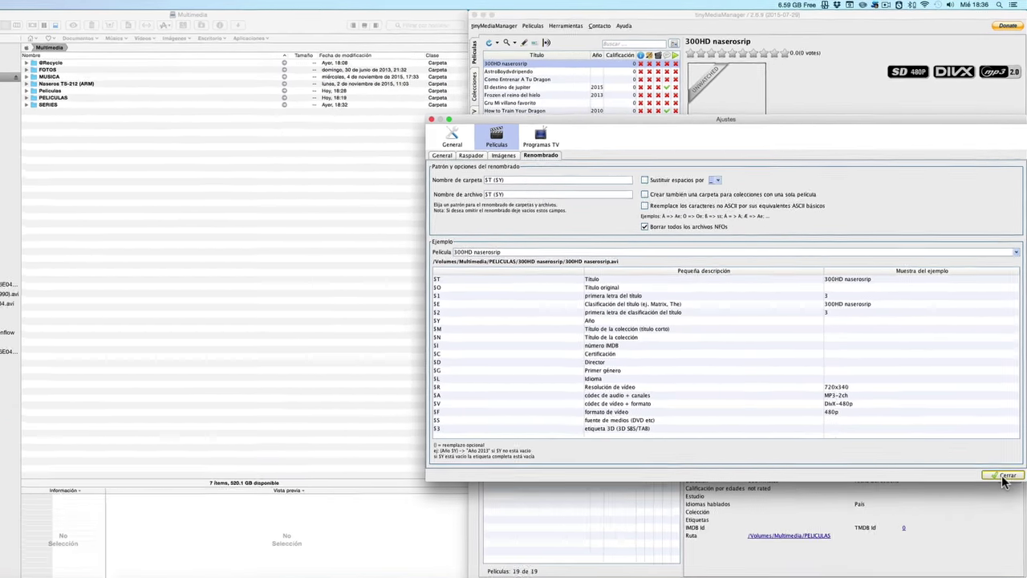
left_click(995, 567)
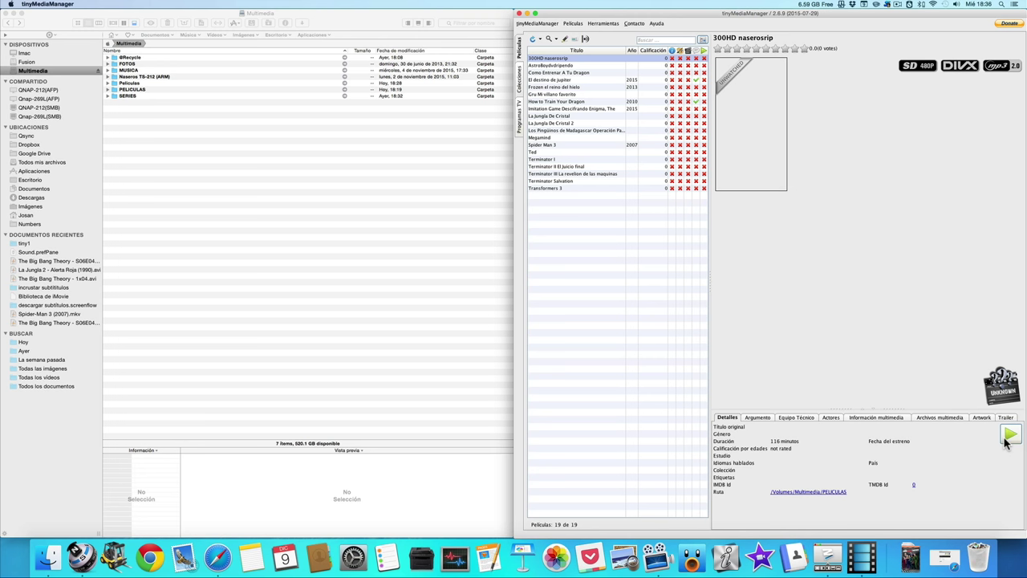
- Examine the media files of 300HD naserosrip and the contents of the PELICULAS and How to Train Your Dragon folders in Path Finder
left_click(954, 422)
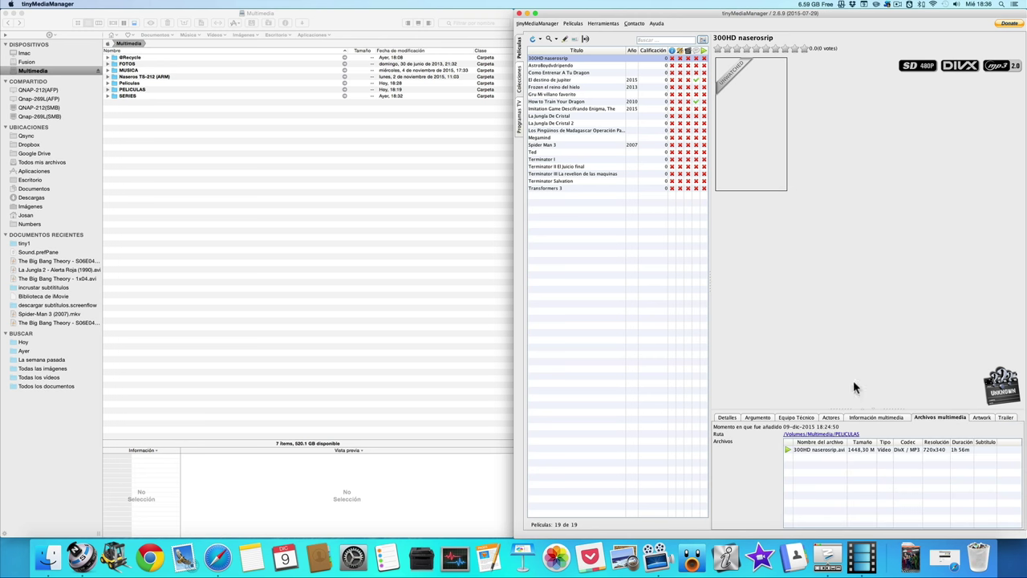
double_click(122, 89)
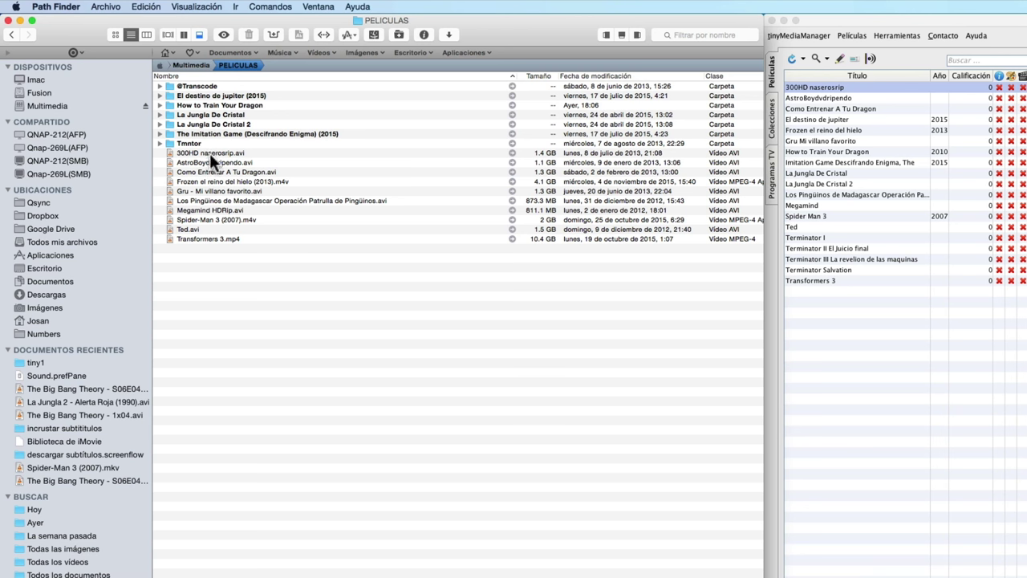
double_click(211, 104)
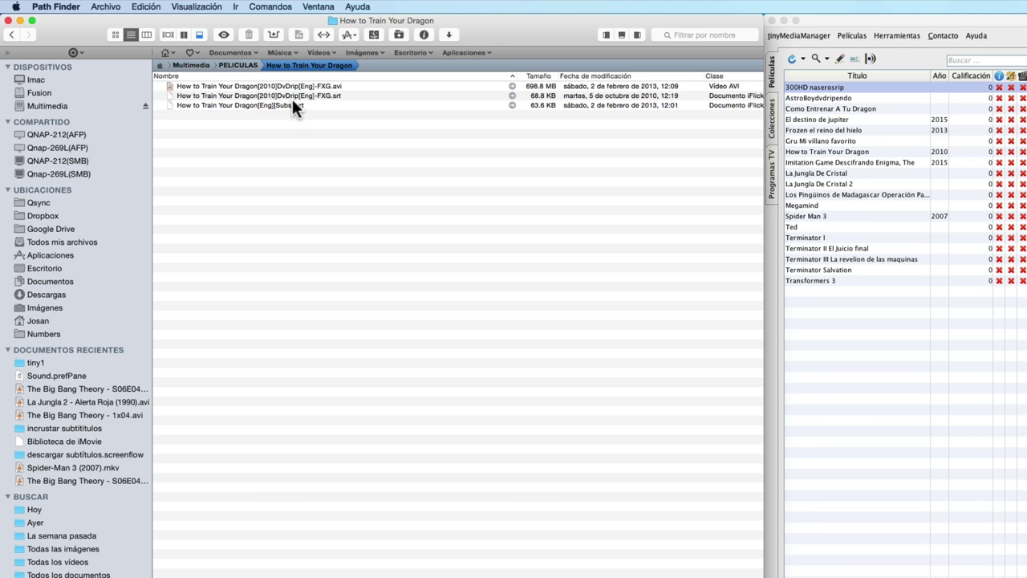
left_click(244, 65)
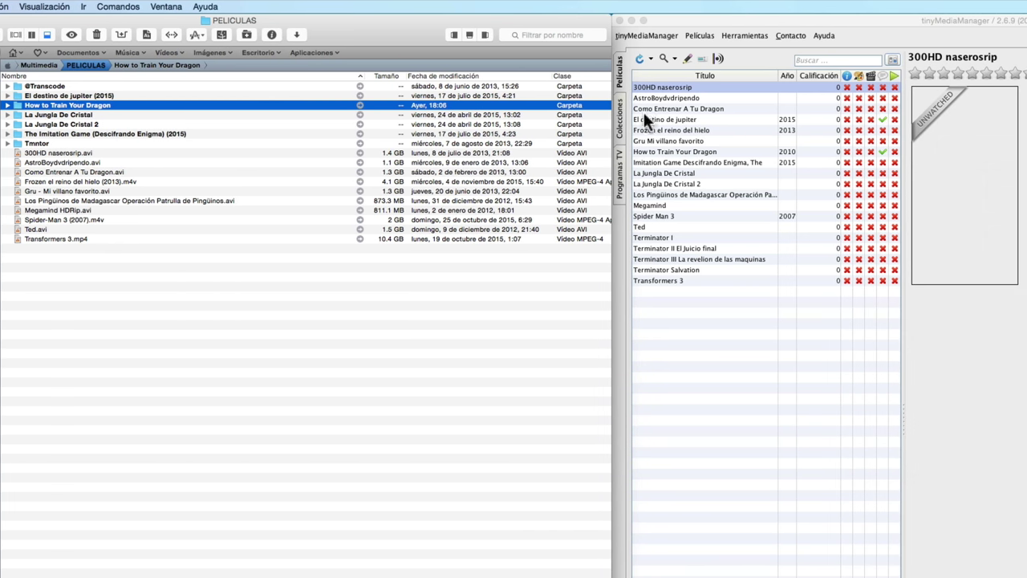
- Update the movie data source /Volumes/Multimedia/PELICULAS in tinyMediaManager
left_click(650, 56)
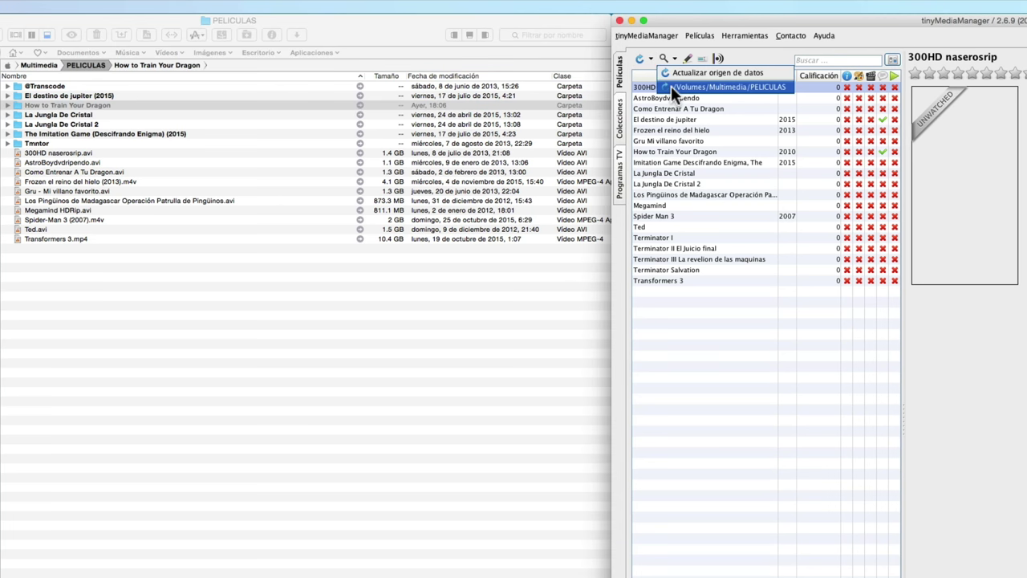
left_click(671, 85)
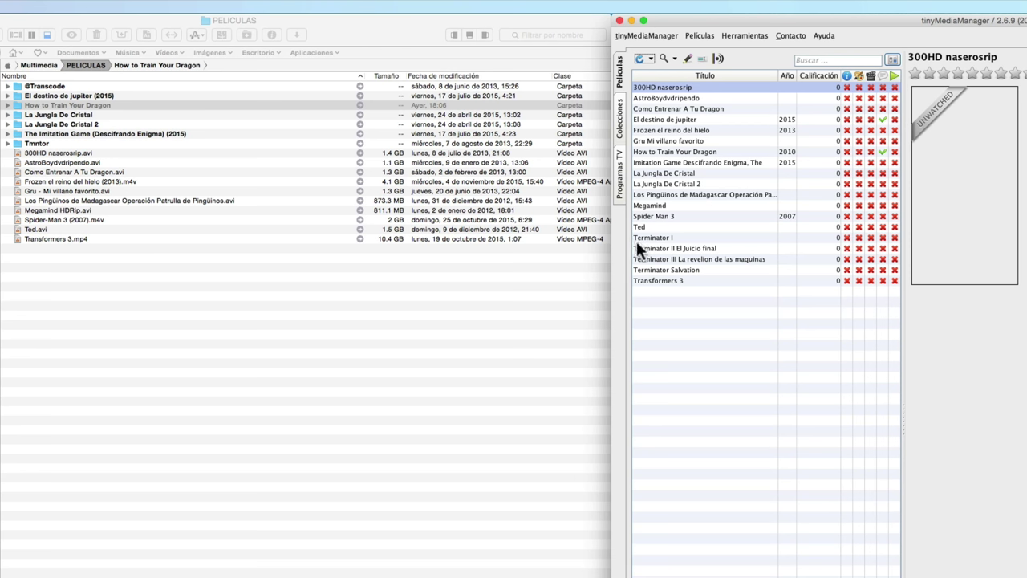
- Select all listed movies and scrape them from The Movie Database, forcing the best match, with all metadata fields included
left_click(650, 280, "shift")
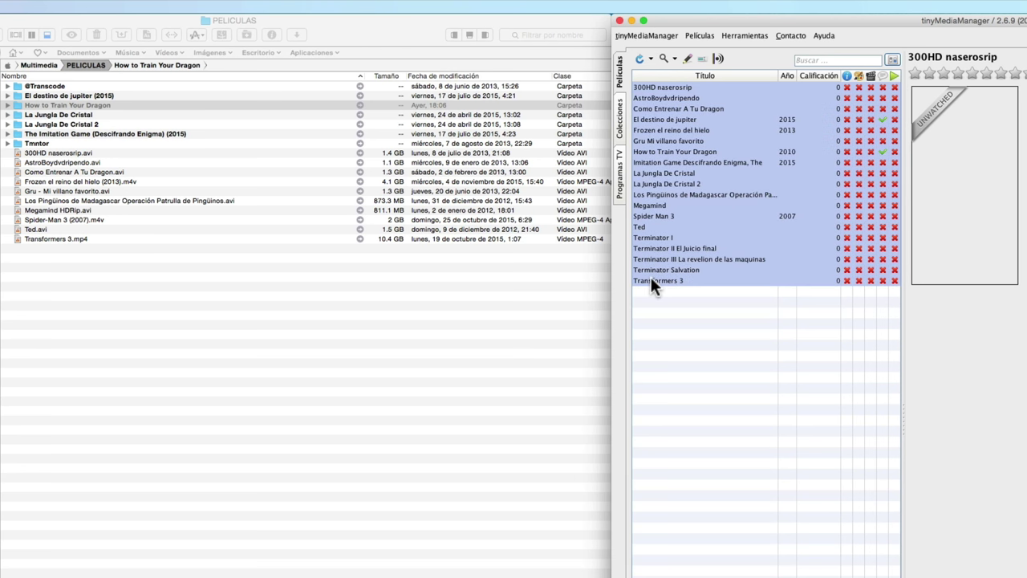
right_click(675, 95)
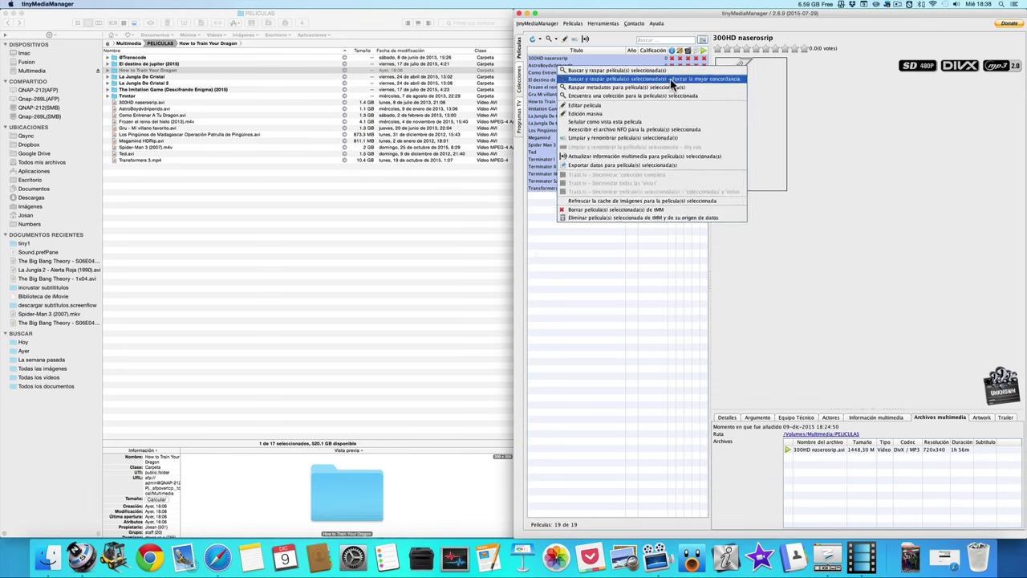
left_click(844, 117)
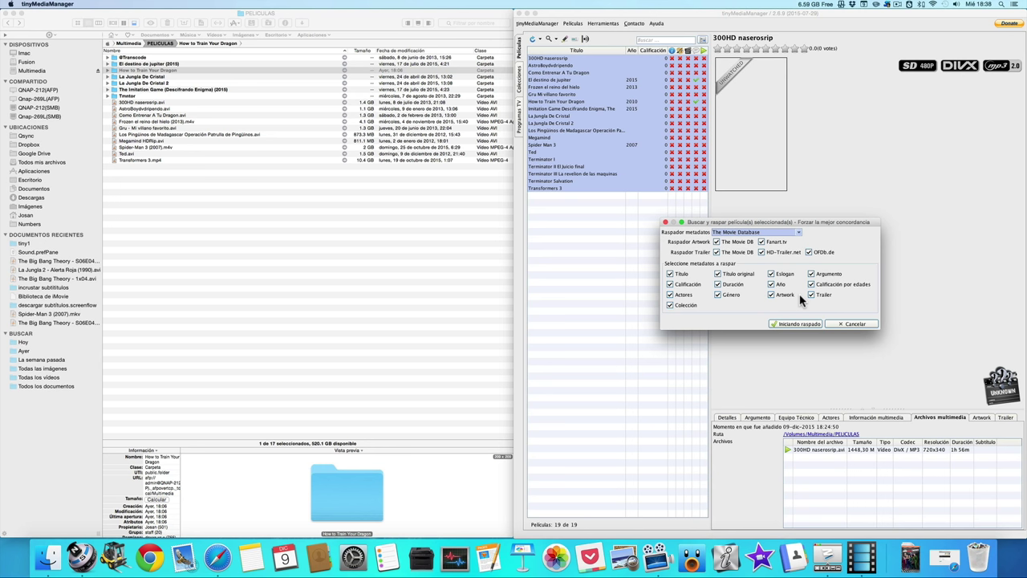
left_click(792, 325)
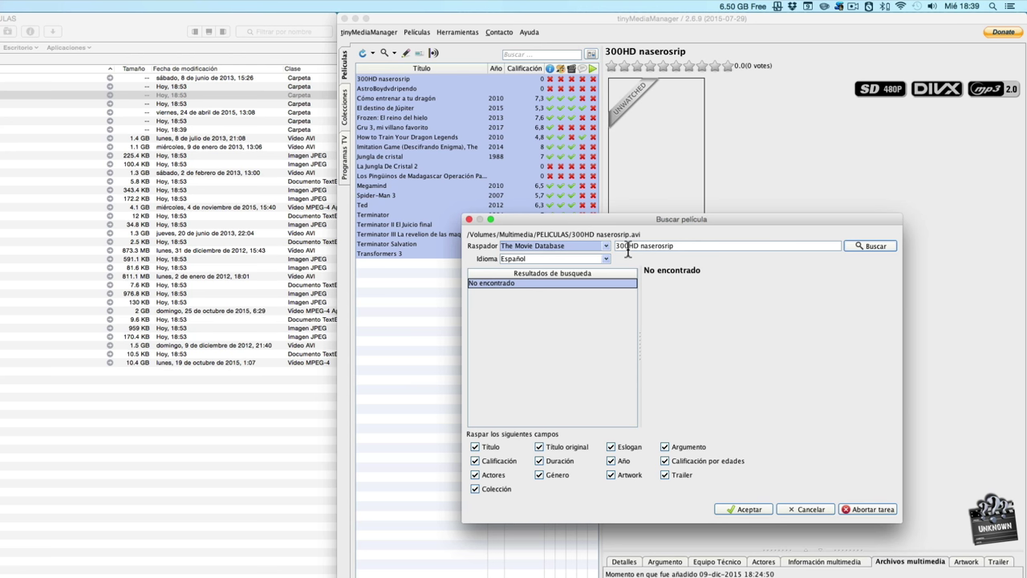
- Search The Movie Database for "300" and assign the 300 (2006) entry to 300HD naserosrip.avi
left_click(679, 249)
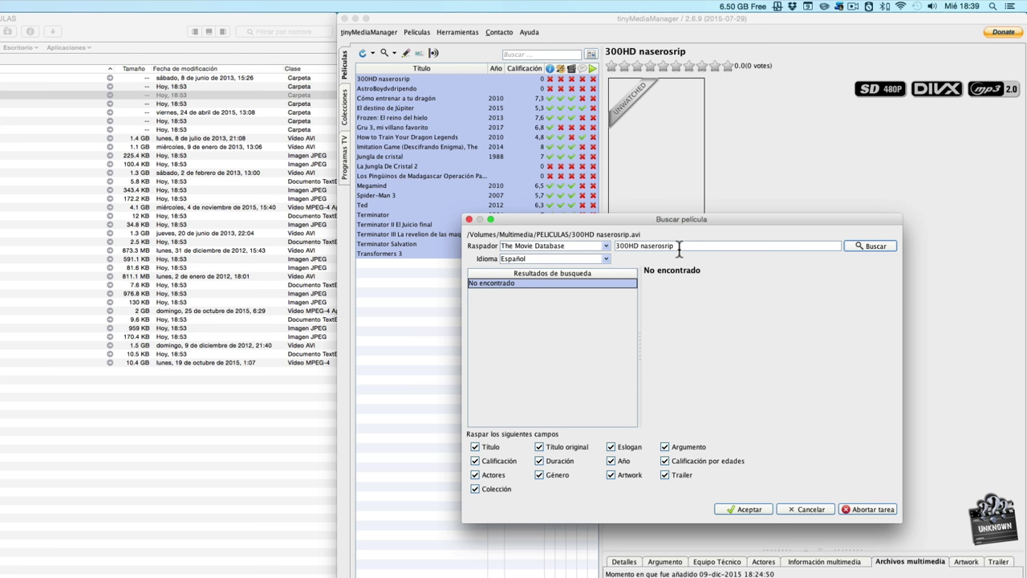
key("BackSpace")
key("BackSpace")
key("BackSpace")
key("BackSpace")
key("BackSpace")
key("BackSpace")
key("BackSpace")
key("BackSpace")
key("BackSpace")
key("BackSpace")
key("BackSpace")
key("BackSpace")
key("BackSpace")
left_click(859, 245)
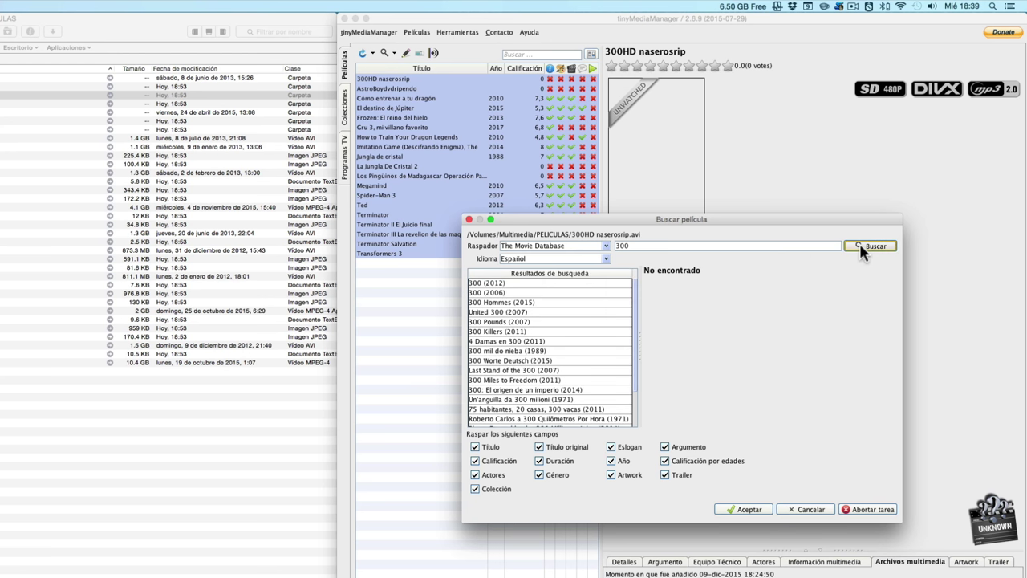
left_click(507, 294)
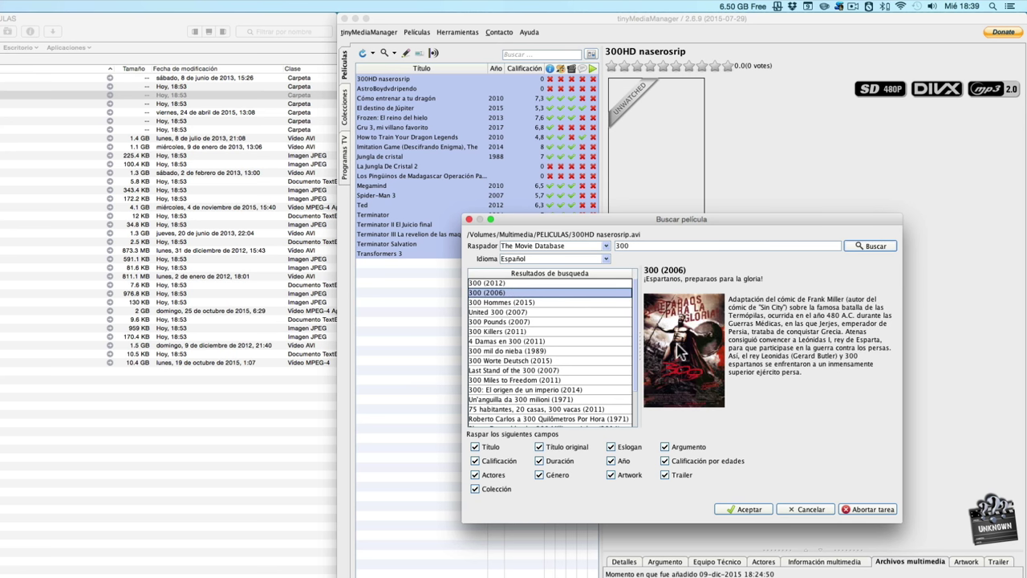
left_click(740, 510)
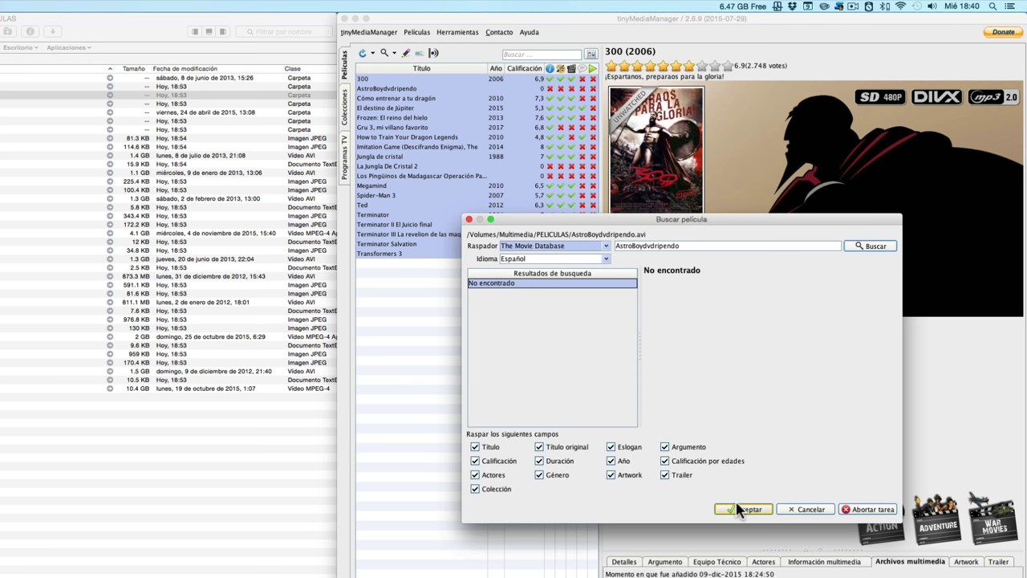
- Search The Movie Database for "Astro Boy" and assign the Astro Boy (2009) entry to AstroBoydvdripendo.avi
left_click(684, 246)
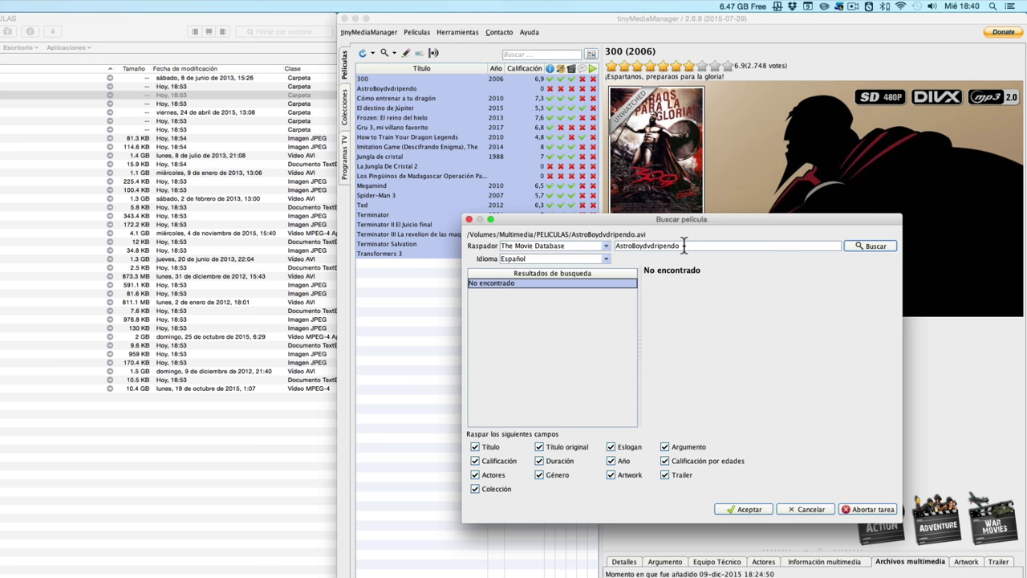
key("BackSpace")
key("BackSpace")
key("BackSpace")
key("BackSpace")
key("BackSpace")
key("BackSpace")
key("BackSpace")
key("BackSpace")
key("BackSpace")
key("BackSpace")
left_click(632, 245)
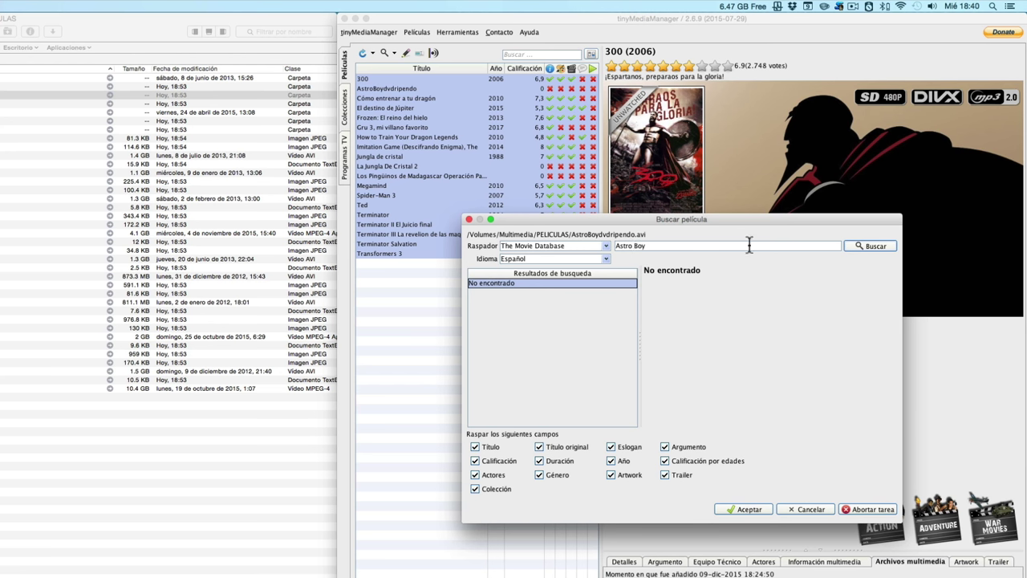
left_click(861, 251)
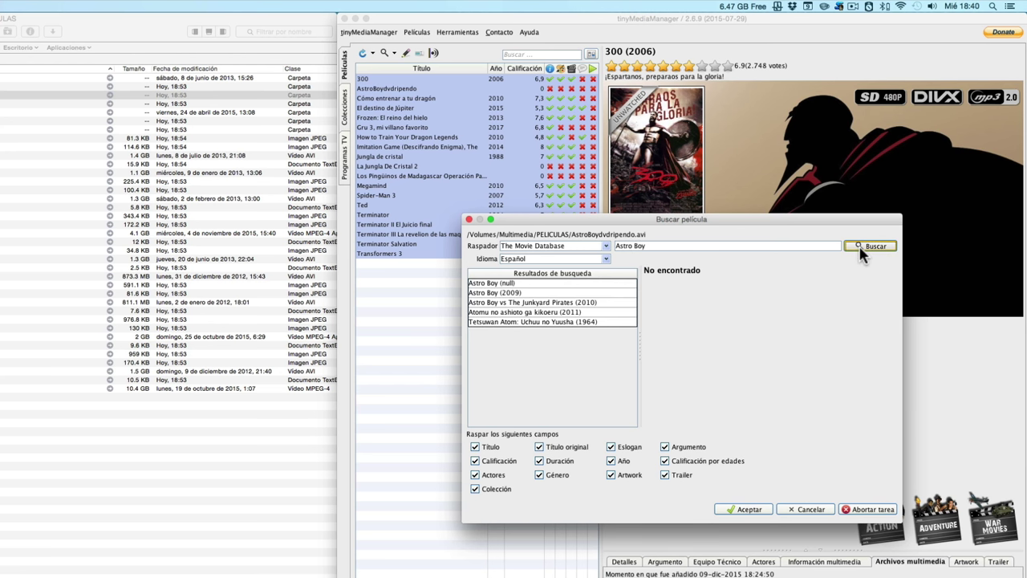
left_click(514, 293)
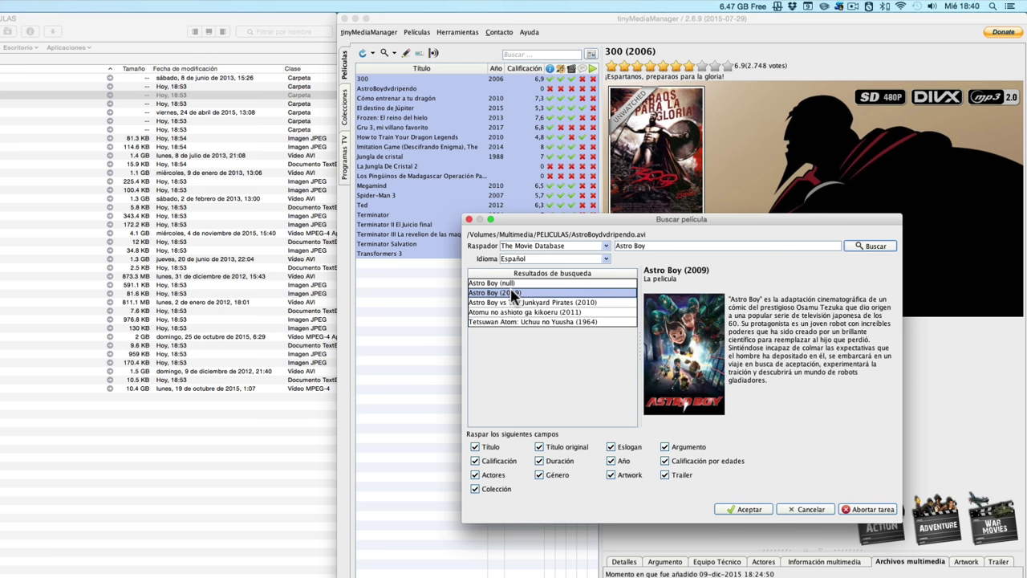
left_click(751, 511)
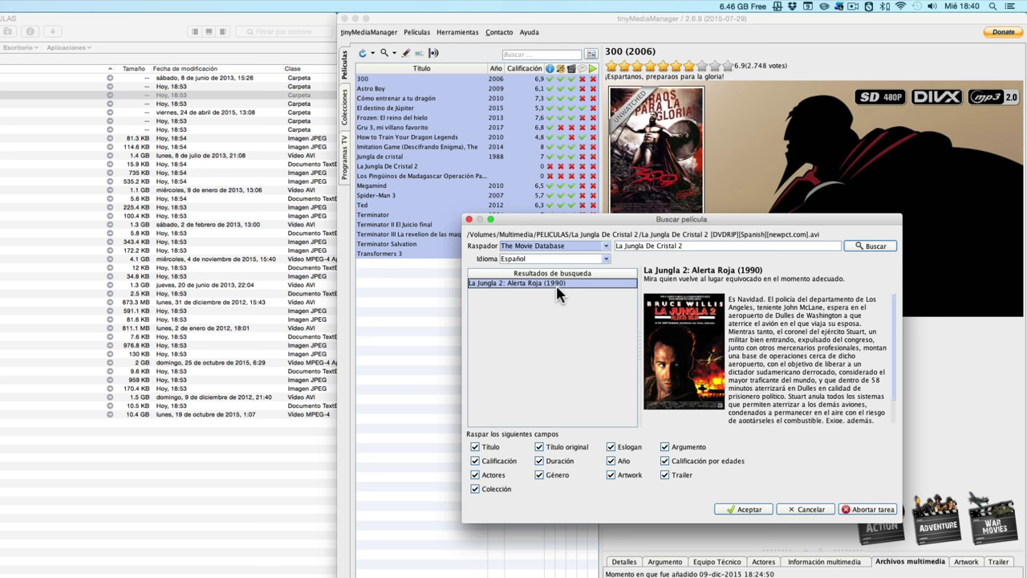
- Set the search language to English for La Jungla De Cristal 2 and assign the Die Hard 2 (1990) entry to it
left_click(741, 509)
left_click(604, 247)
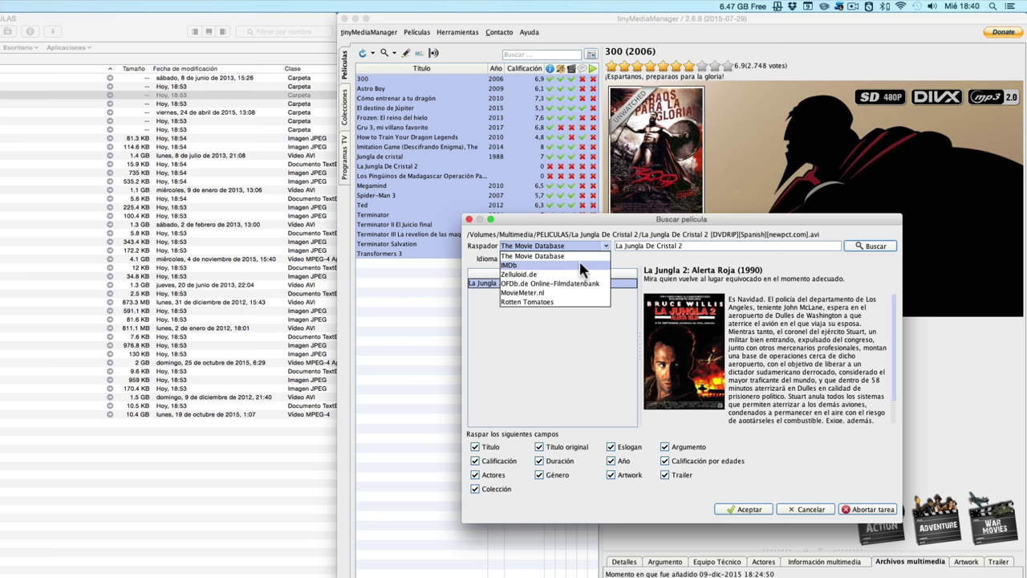
left_click(607, 247)
left_click(606, 259)
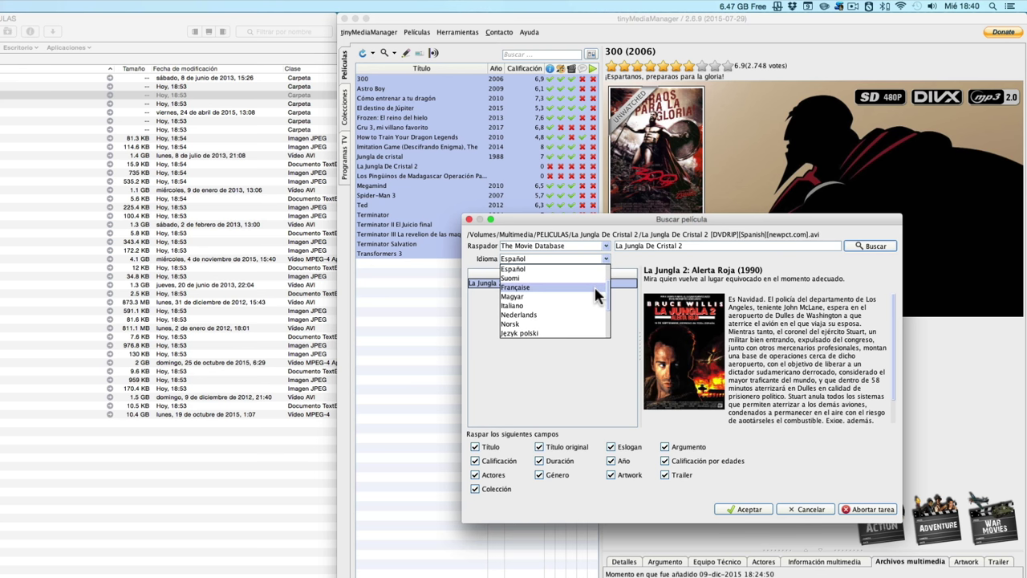
scroll(594, 285, "up", 2)
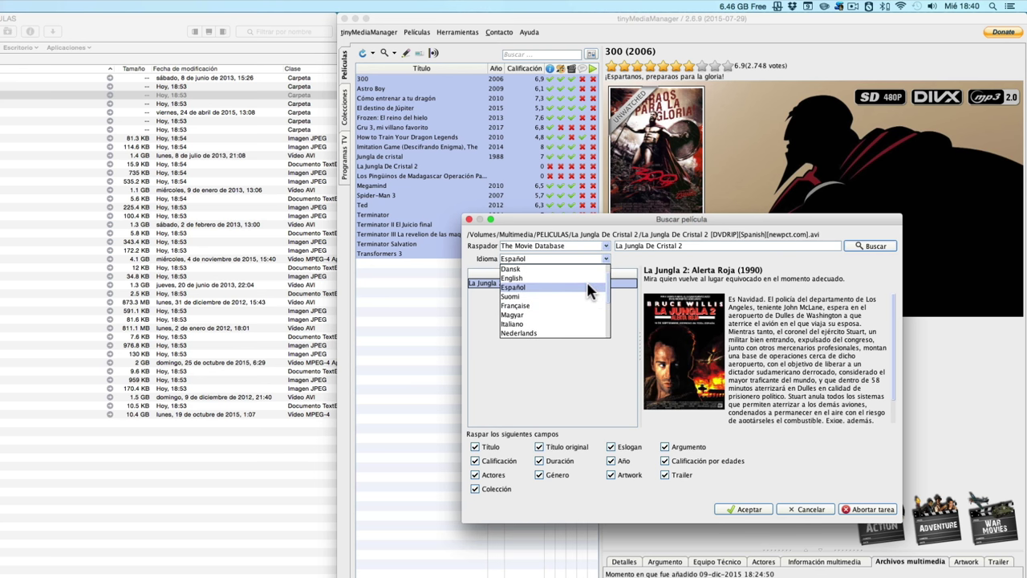
left_click(585, 277)
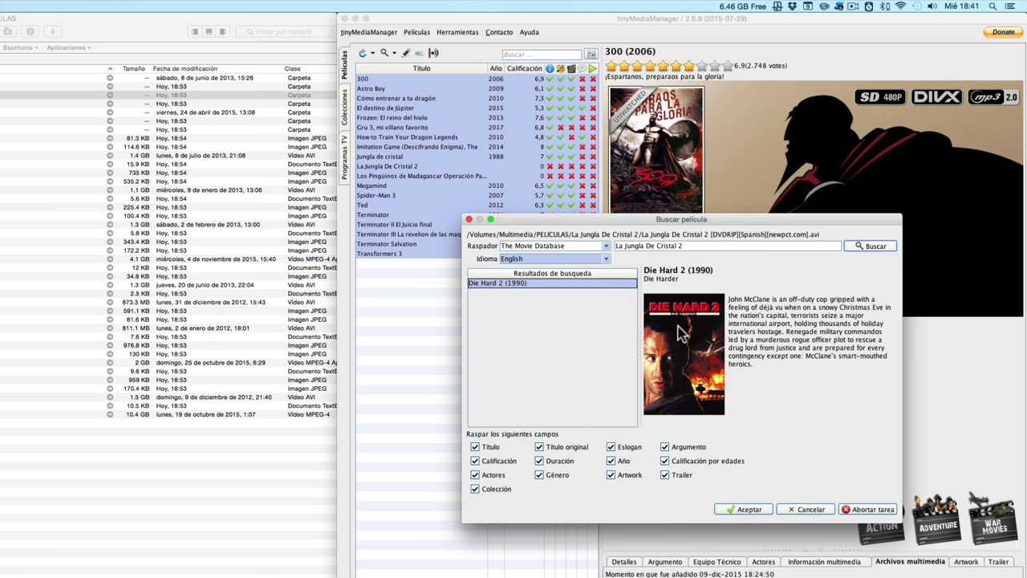
left_click(742, 508)
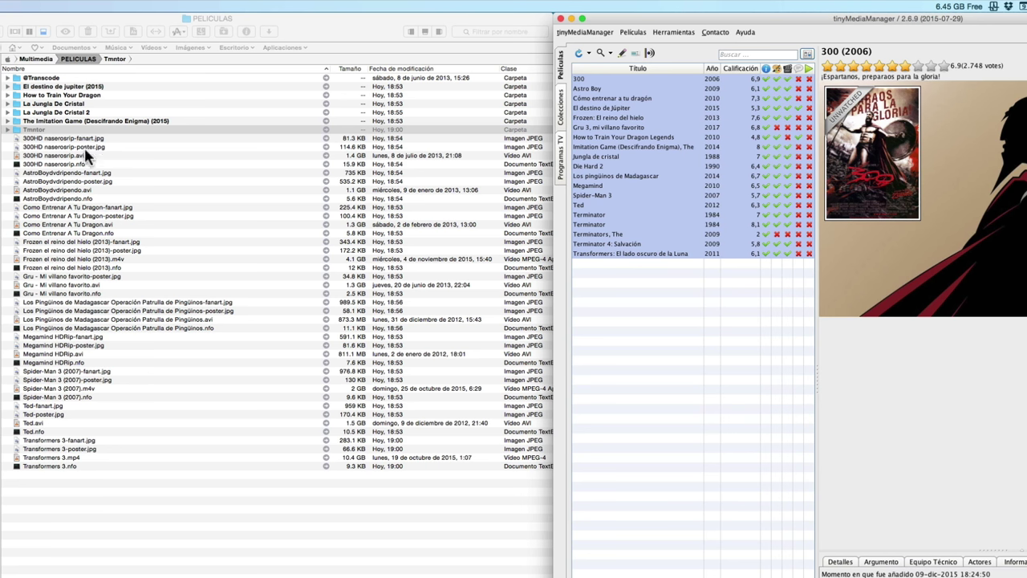
- Clean up and rename the files and folders of all selected movies in tinyMediaManager
left_click(63, 141)
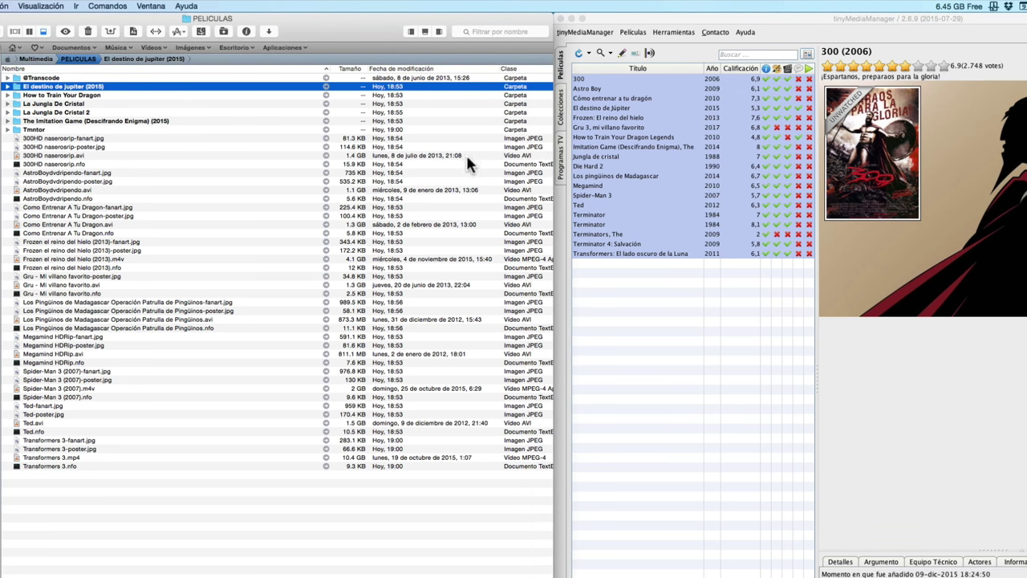
right_click(616, 154)
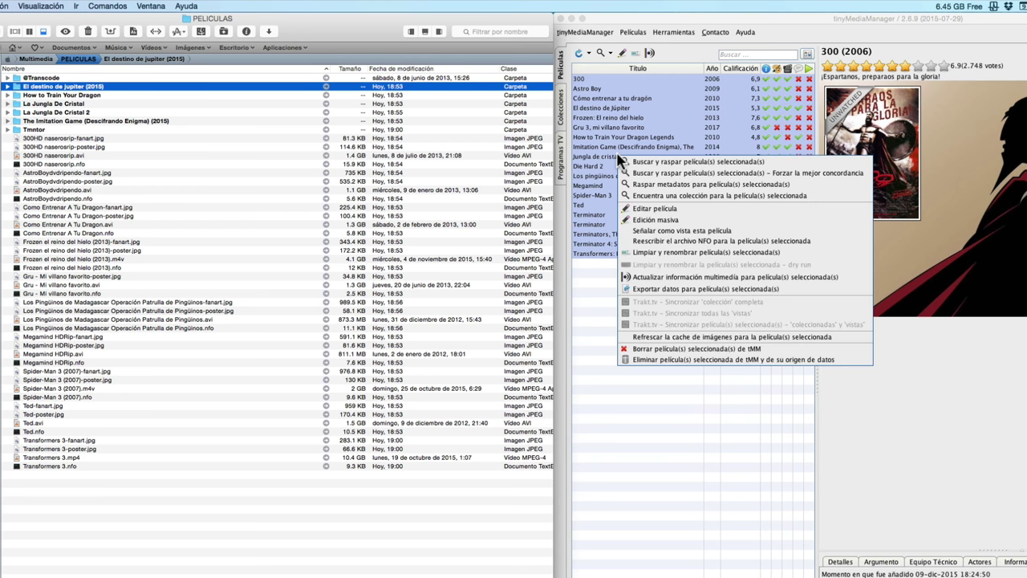
left_click(666, 252)
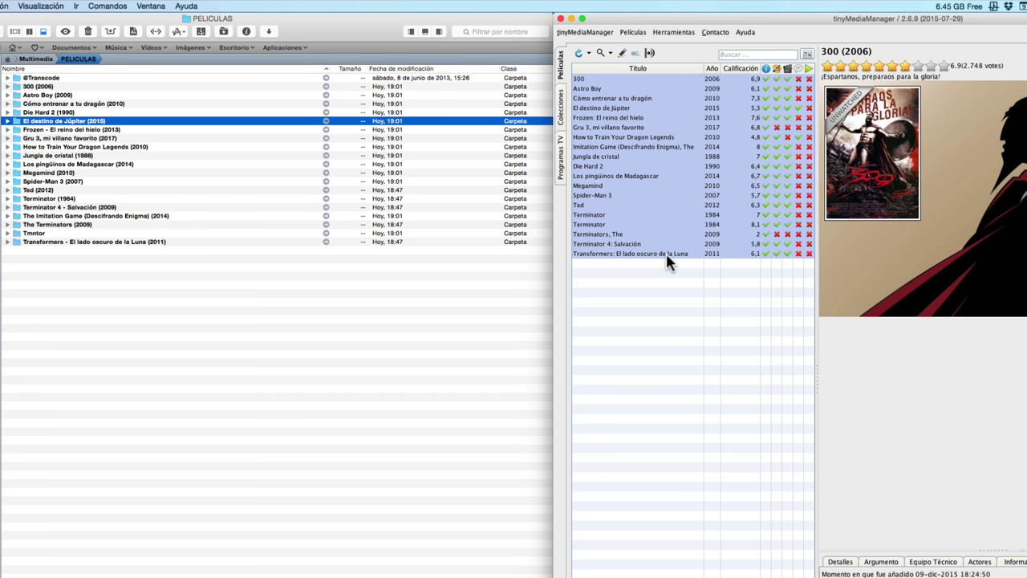
- Examine the renamed folders Jungla de cristal (1988), 300 (2006) and Ted (2012) in Path Finder, returning to PELICULAS
double_click(67, 156)
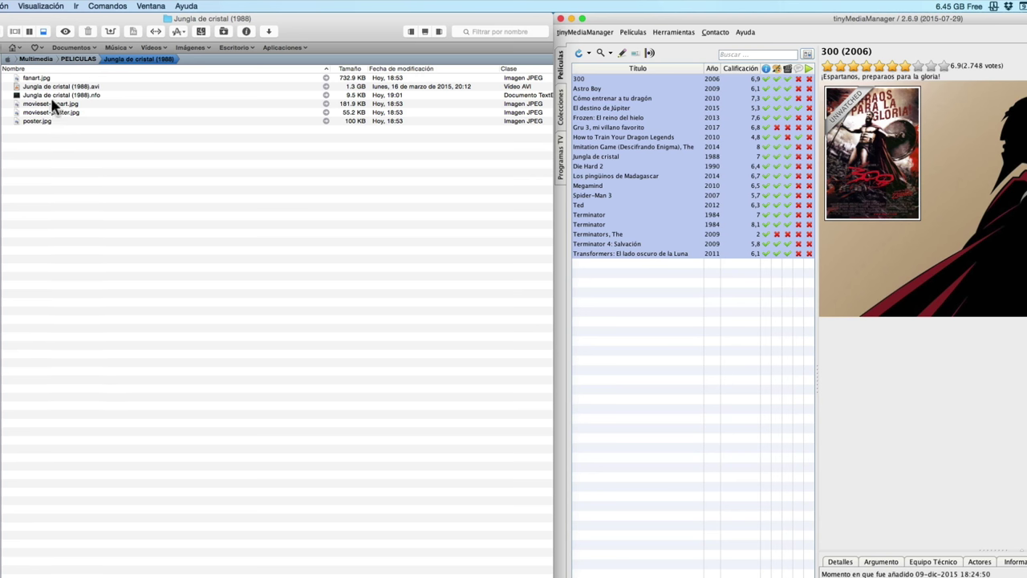
left_click(78, 59)
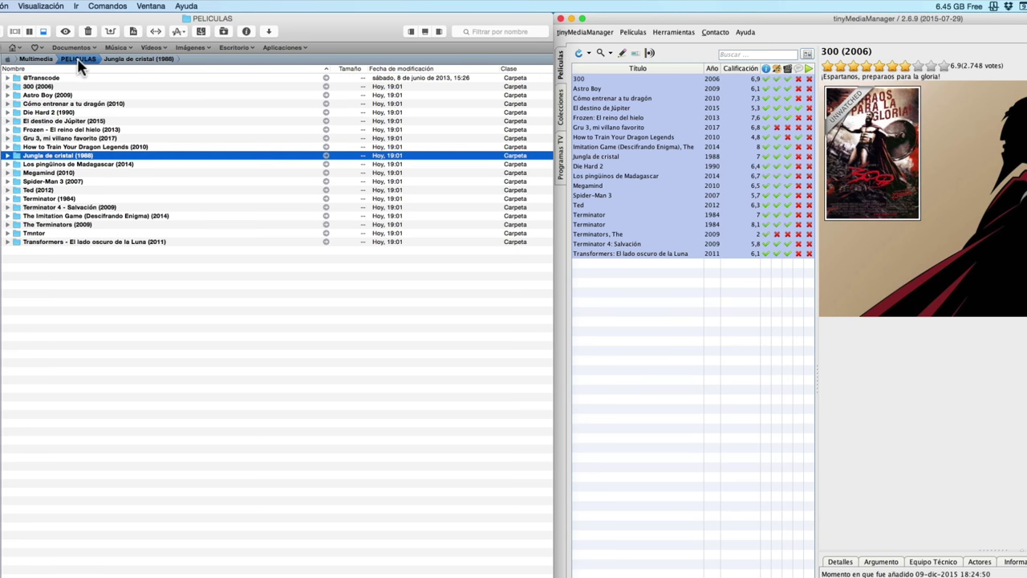
double_click(40, 87)
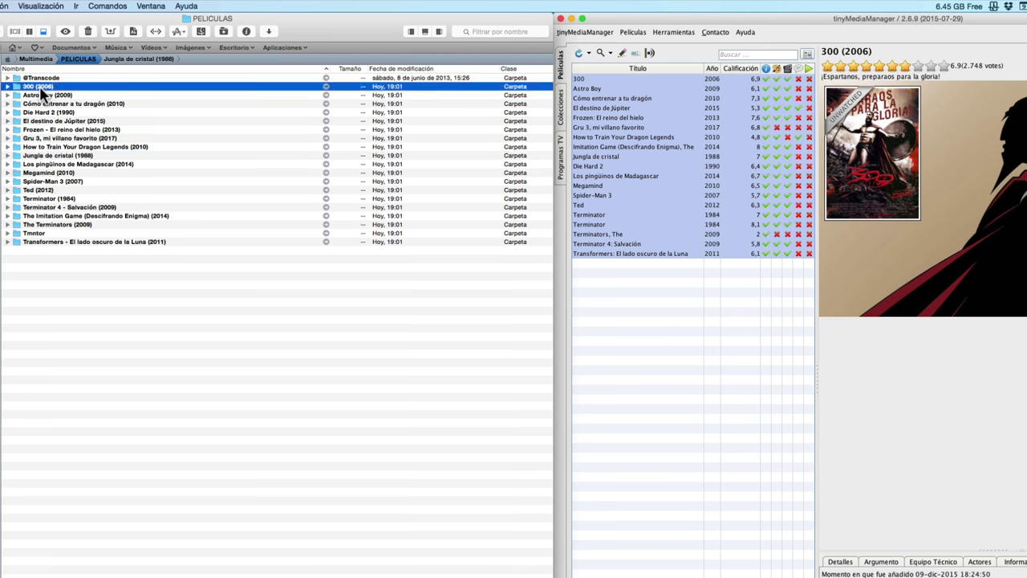
left_click(76, 59)
double_click(36, 191)
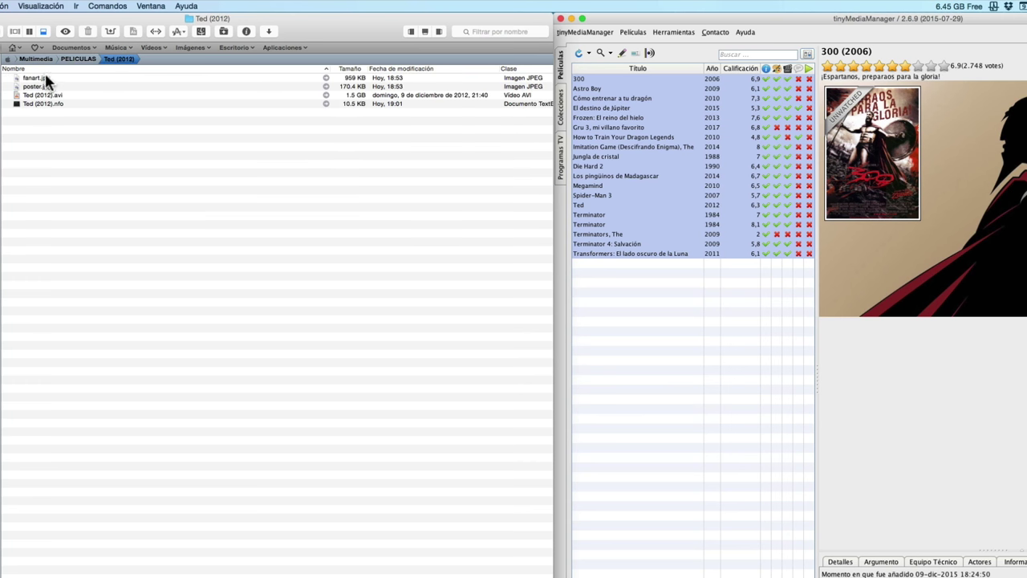
left_click(78, 59)
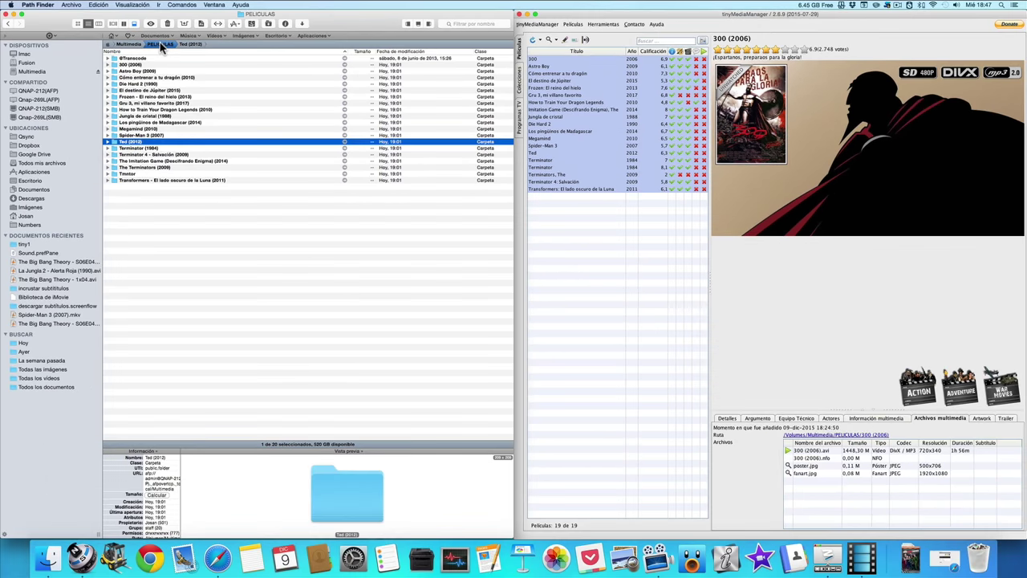